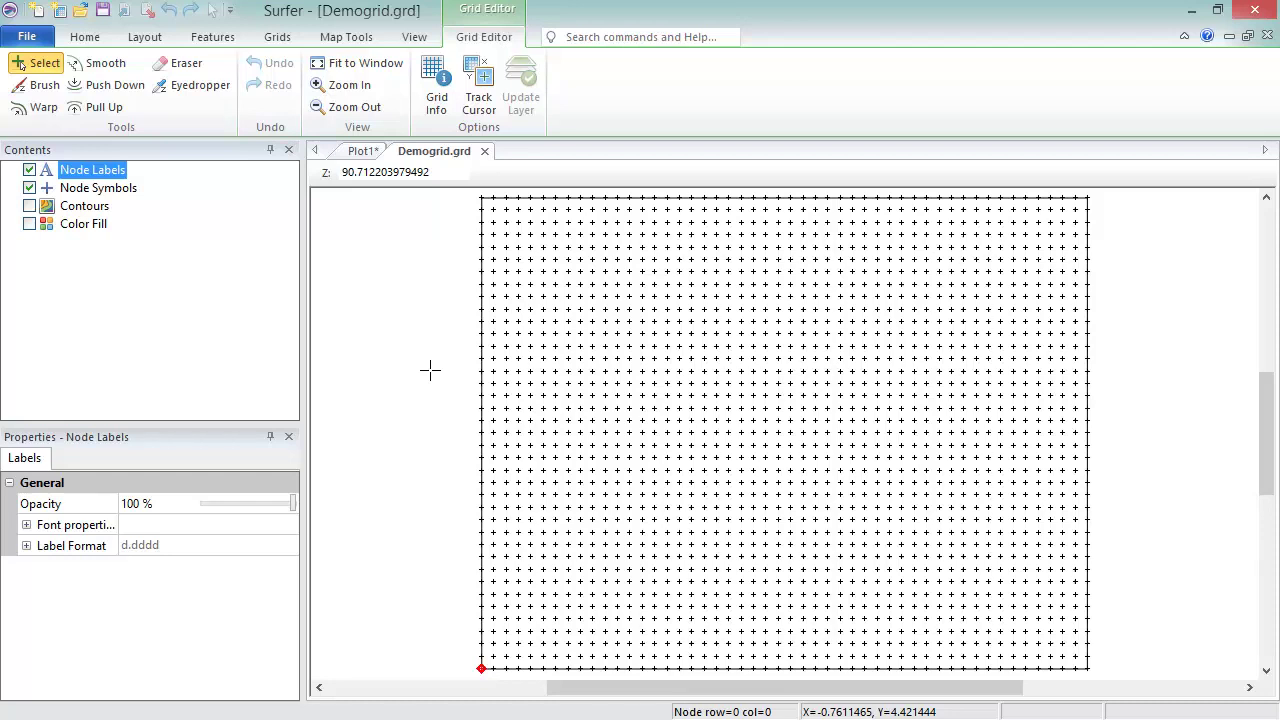
# Step: Switch from the Demogrid.grd grid editor back to the empty Plot1 plot window
pyautogui.click(363, 151)
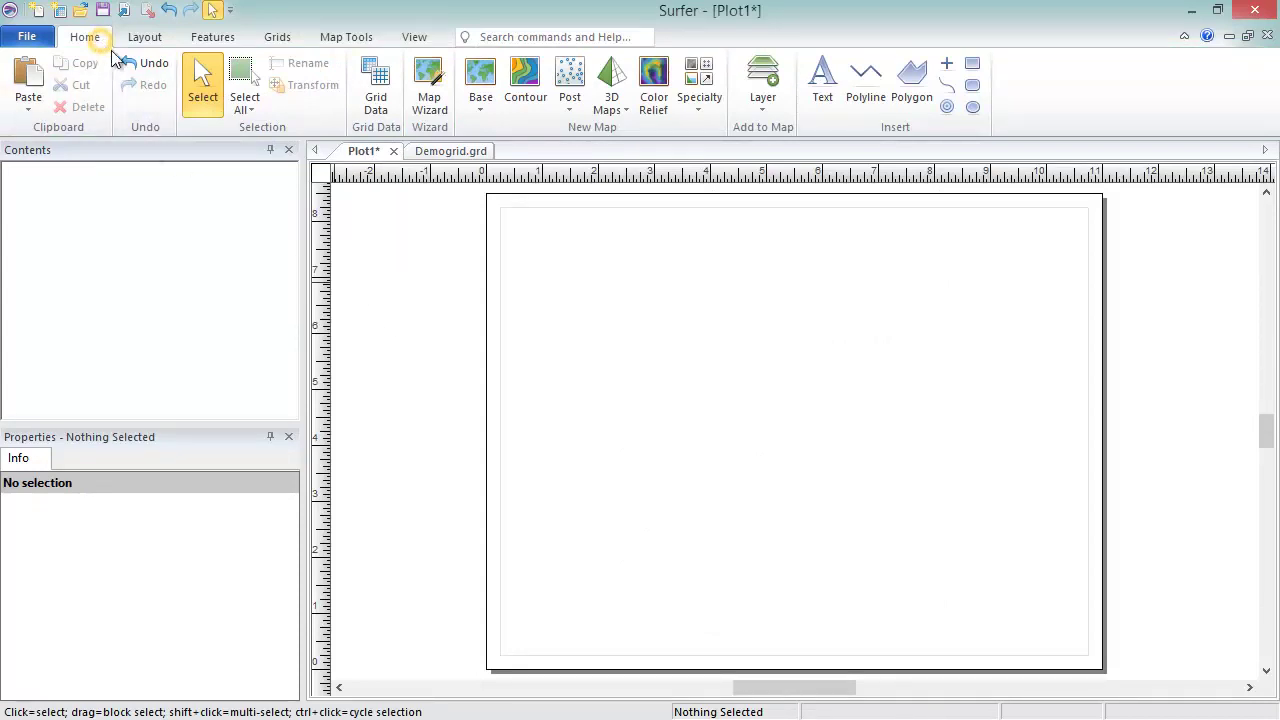
# Step: Start Grid Data and select Points.dat from the Desktop as the data file
pyautogui.click(392, 105)
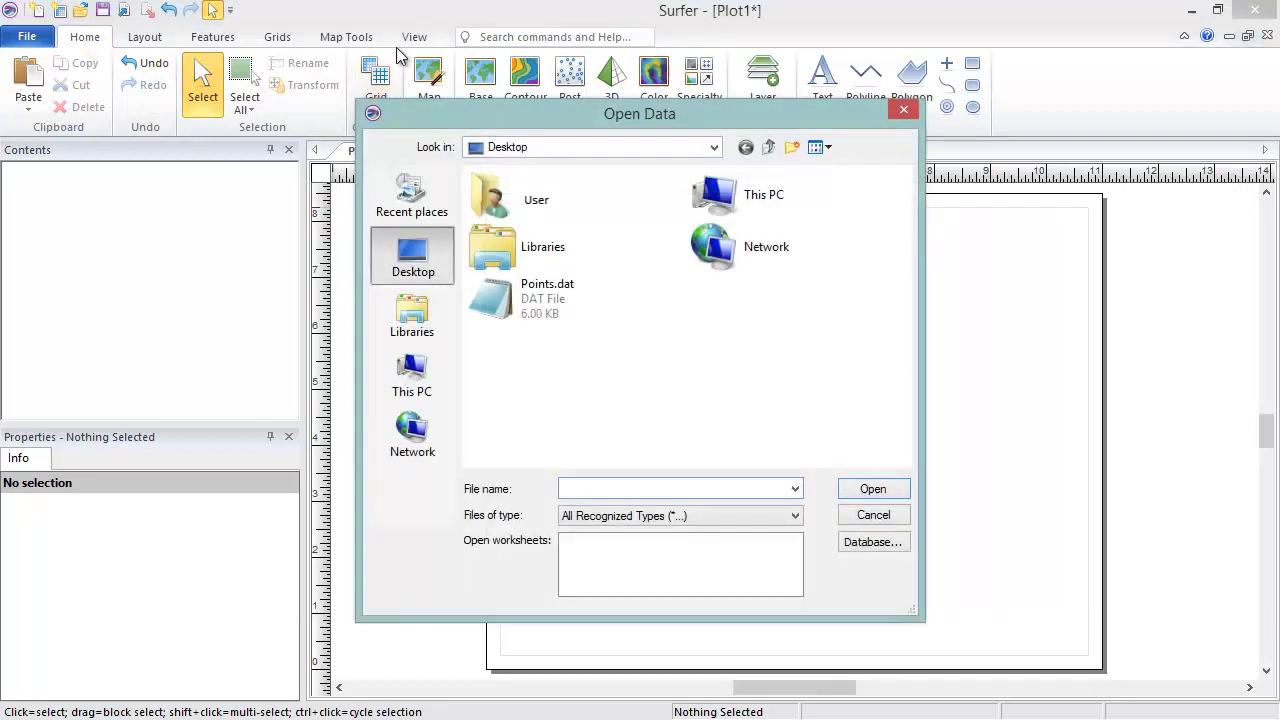
pyautogui.click(580, 321)
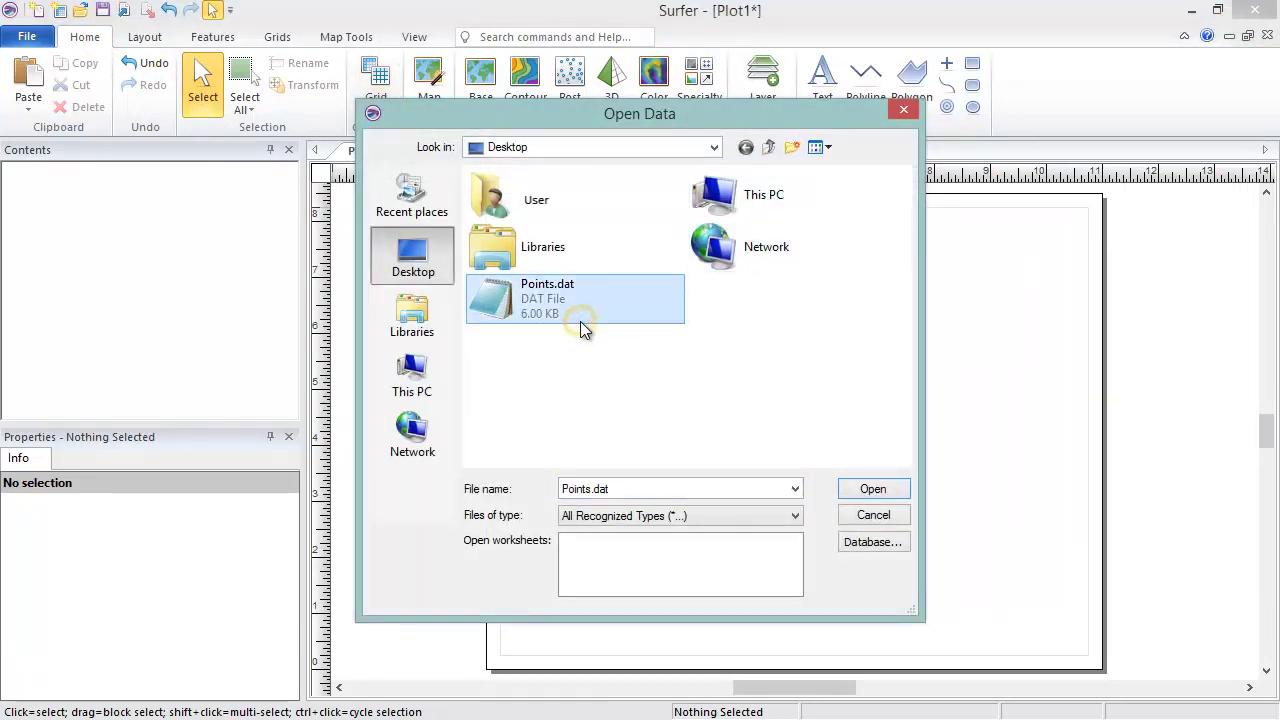
pyautogui.click(906, 494)
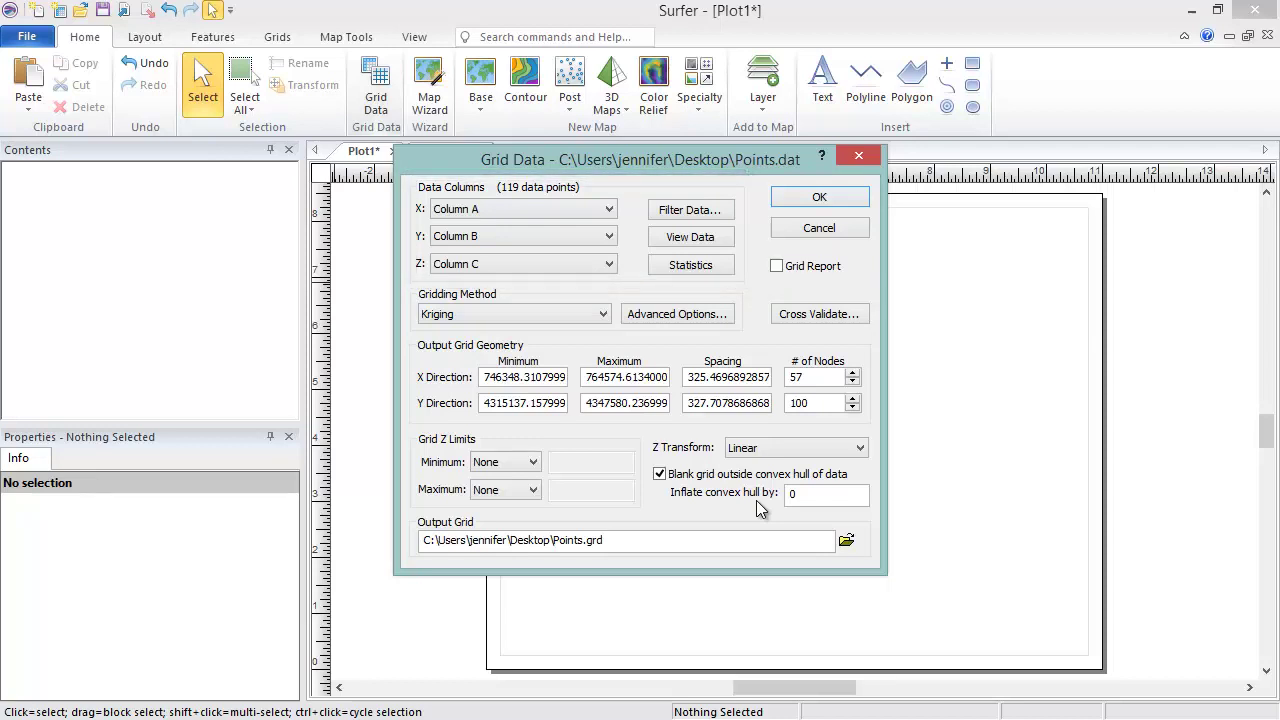
# Step: Preview Points.dat's X, Y, Z values in columns A–C with View Data
pyautogui.click(720, 243)
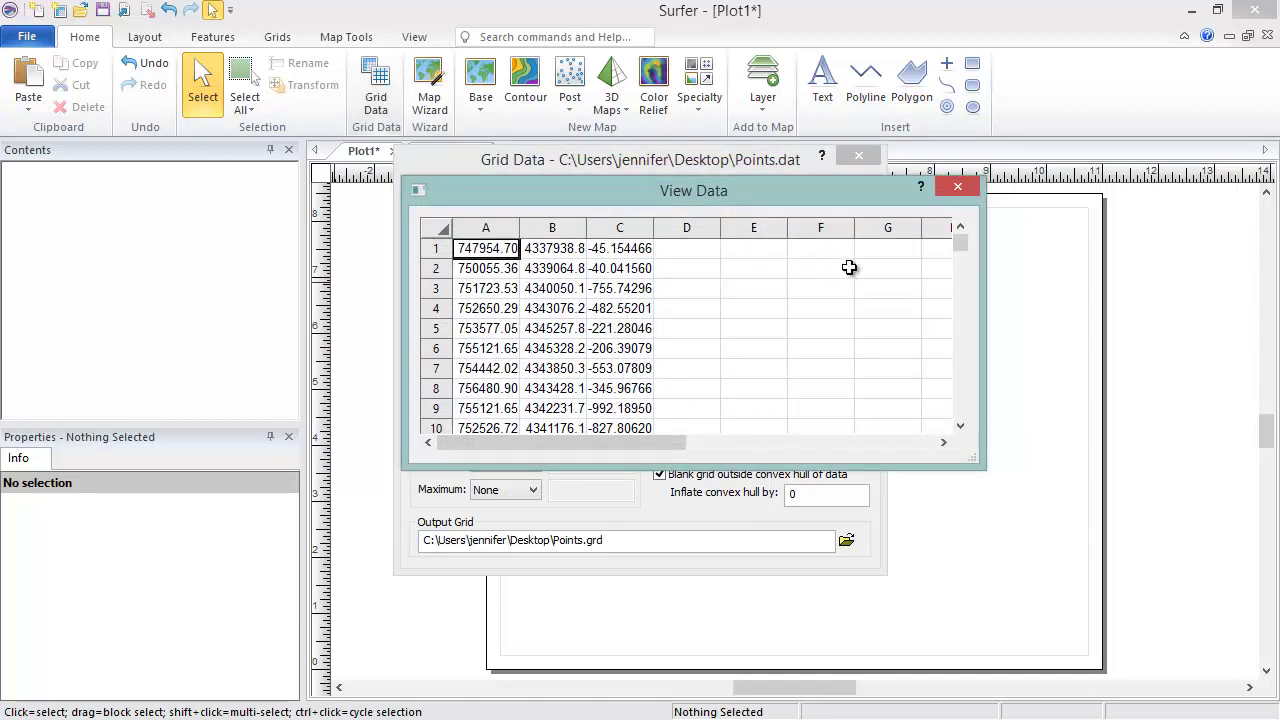
# Step: Close the data preview and check Grid Report in the Grid Data dialog
pyautogui.click(962, 189)
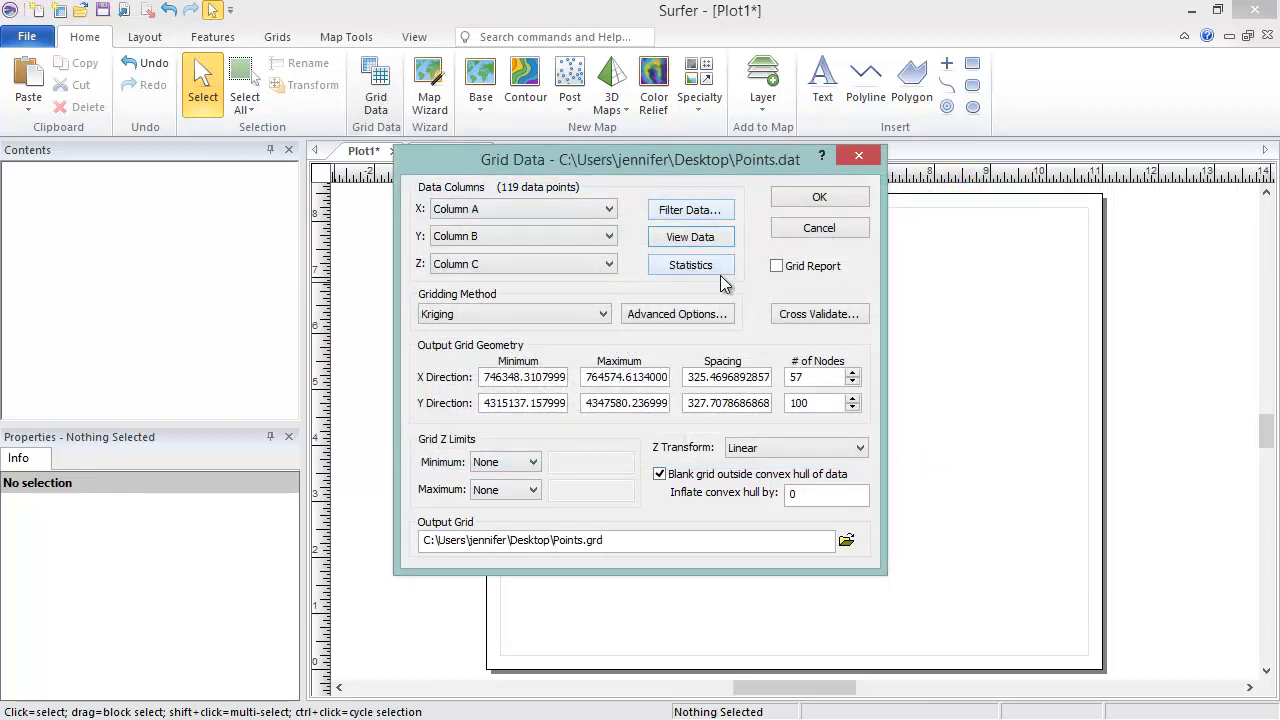
pyautogui.click(777, 266)
# Step: Uncheck Grid Report and reselect Kriging as the gridding method
pyautogui.click(777, 266)
pyautogui.click(605, 314)
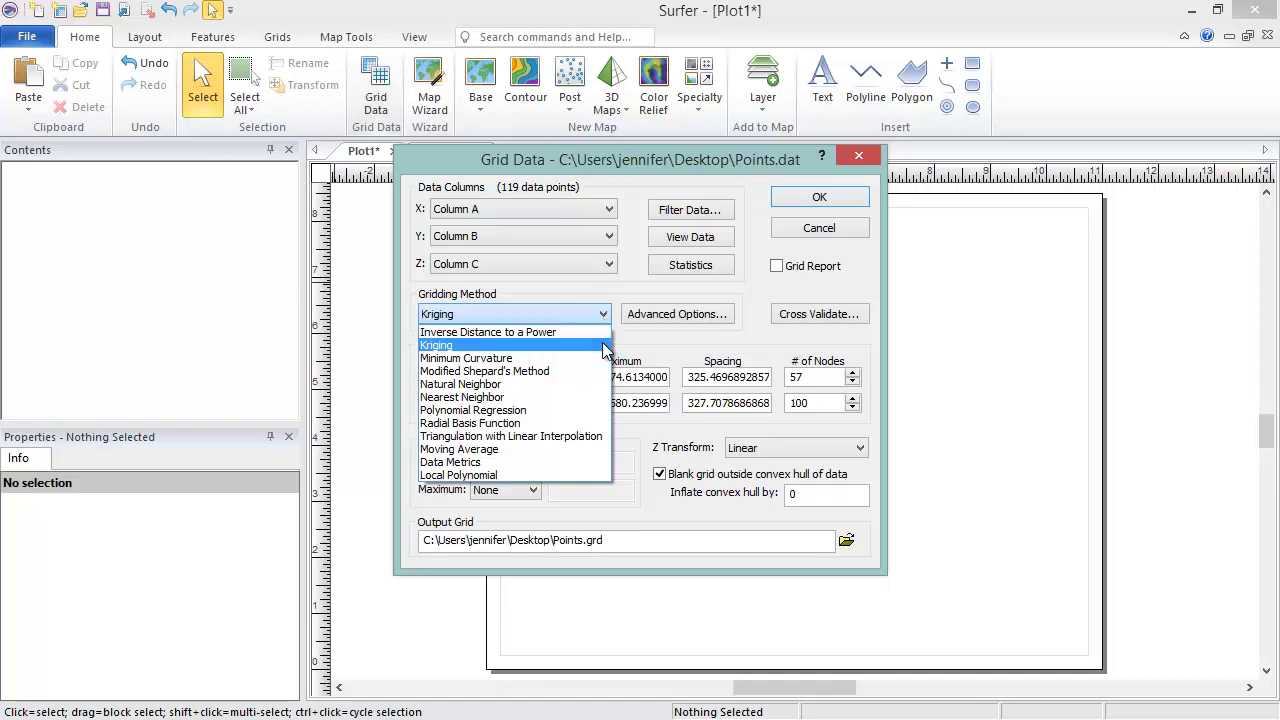
pyautogui.click(604, 345)
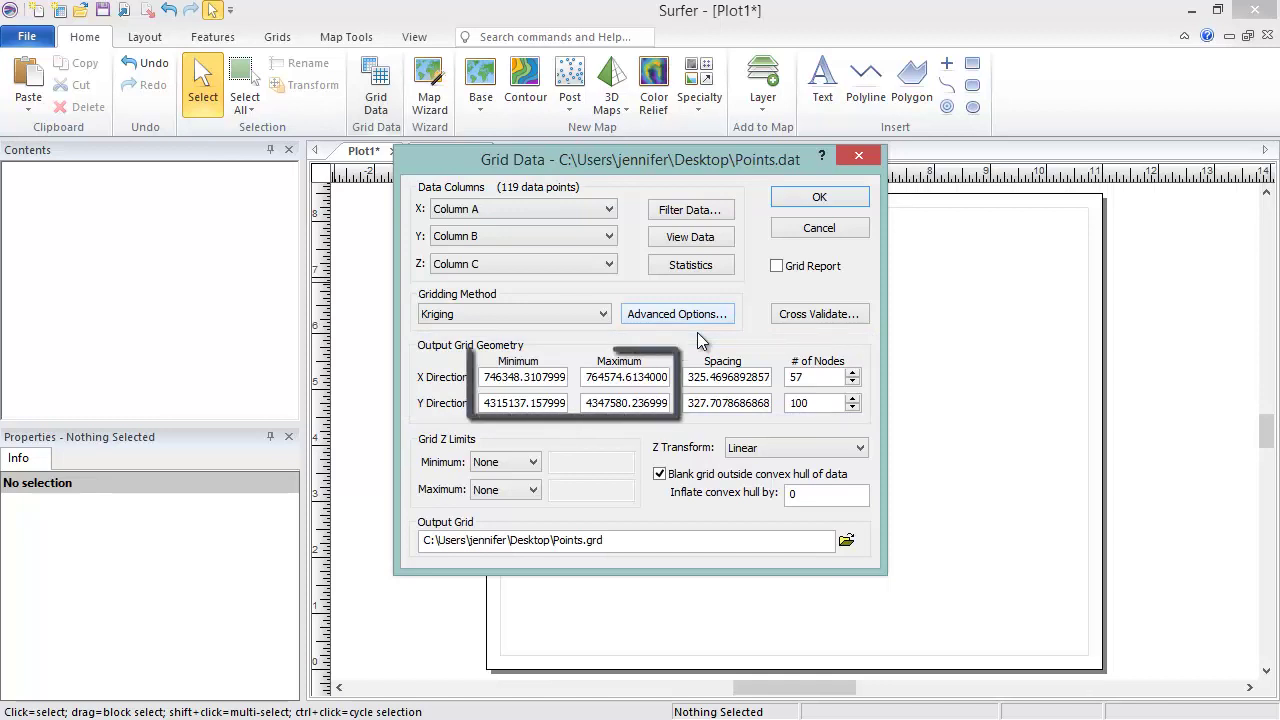
# Step: Enter grid limits X min 745400, X max 765700, Y min 4313750, Y max 4348750
pyautogui.doubleClick(548, 376)
pyautogui.write('745400')
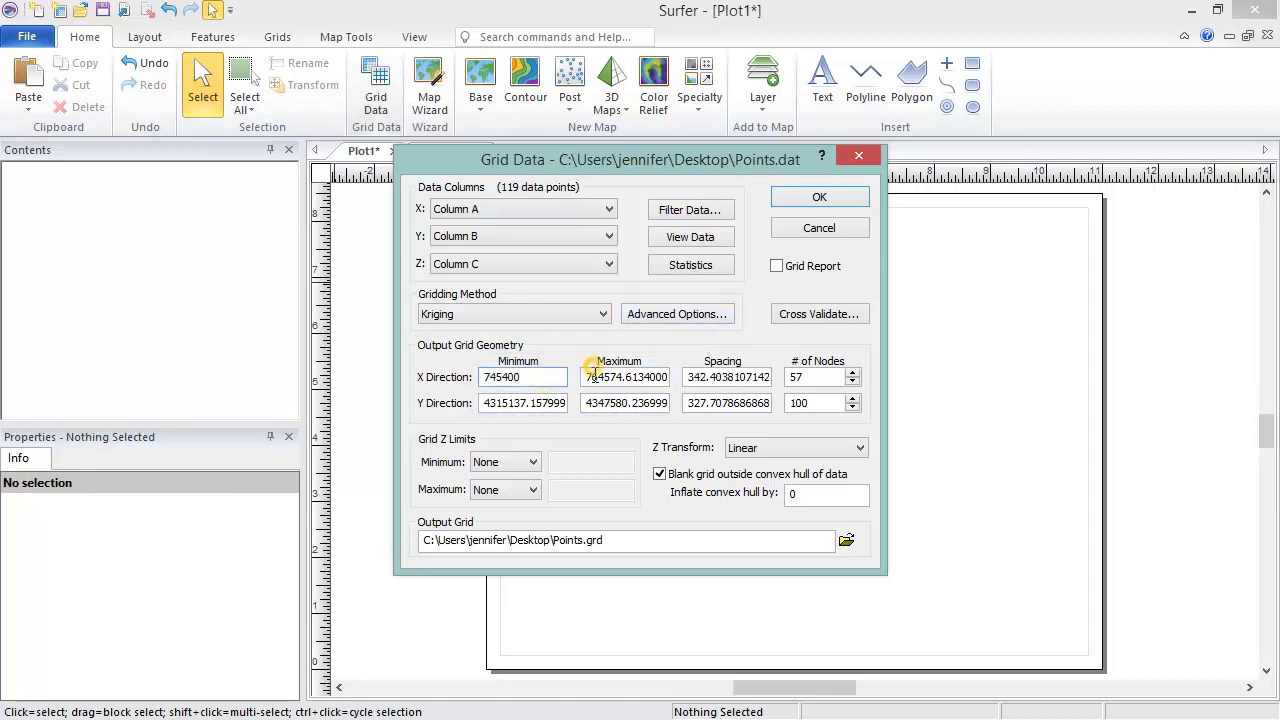
pyautogui.doubleClick(592, 376)
pyautogui.write('765700')
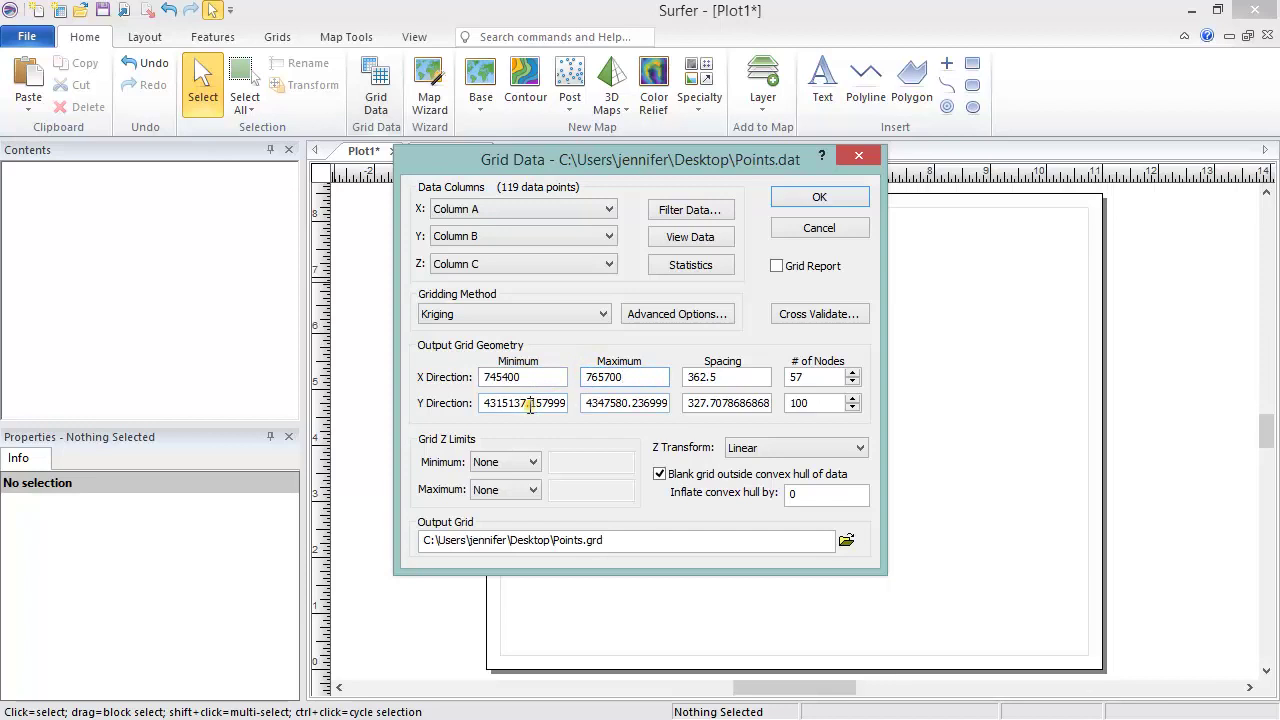
pyautogui.doubleClick(530, 403)
pyautogui.write('4313750')
pyautogui.doubleClick(592, 403)
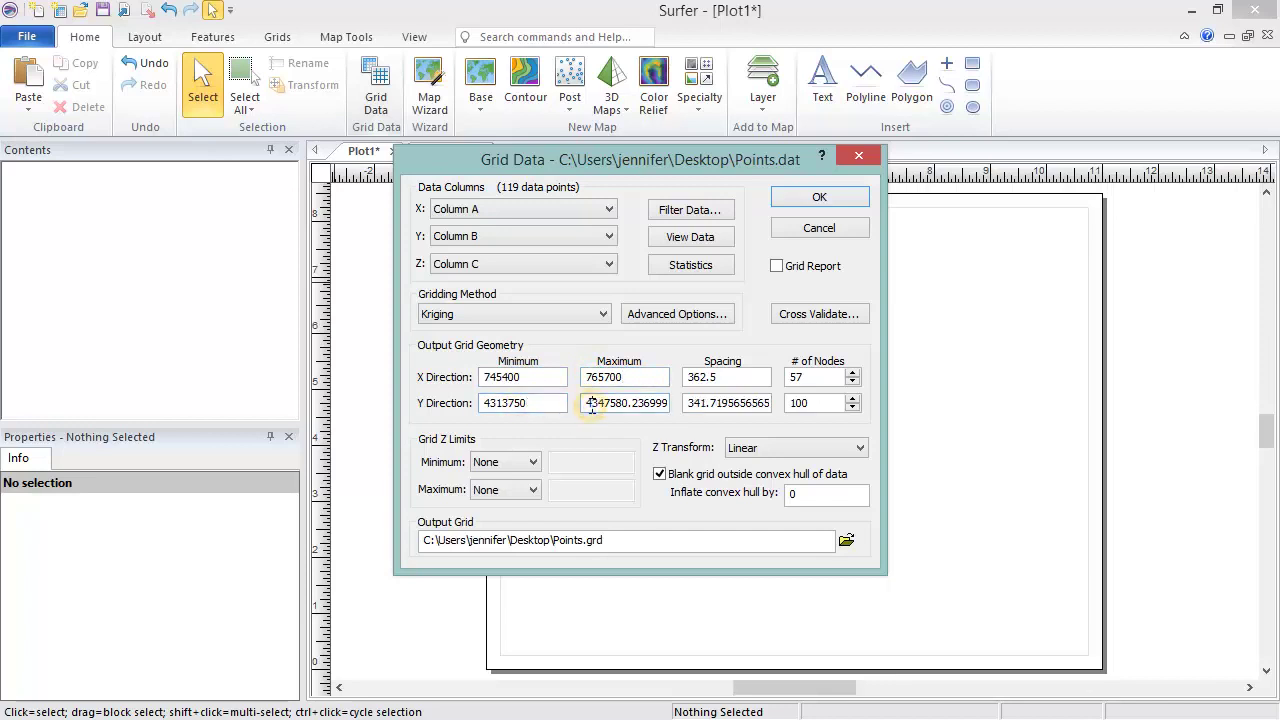
pyautogui.write('4348750')
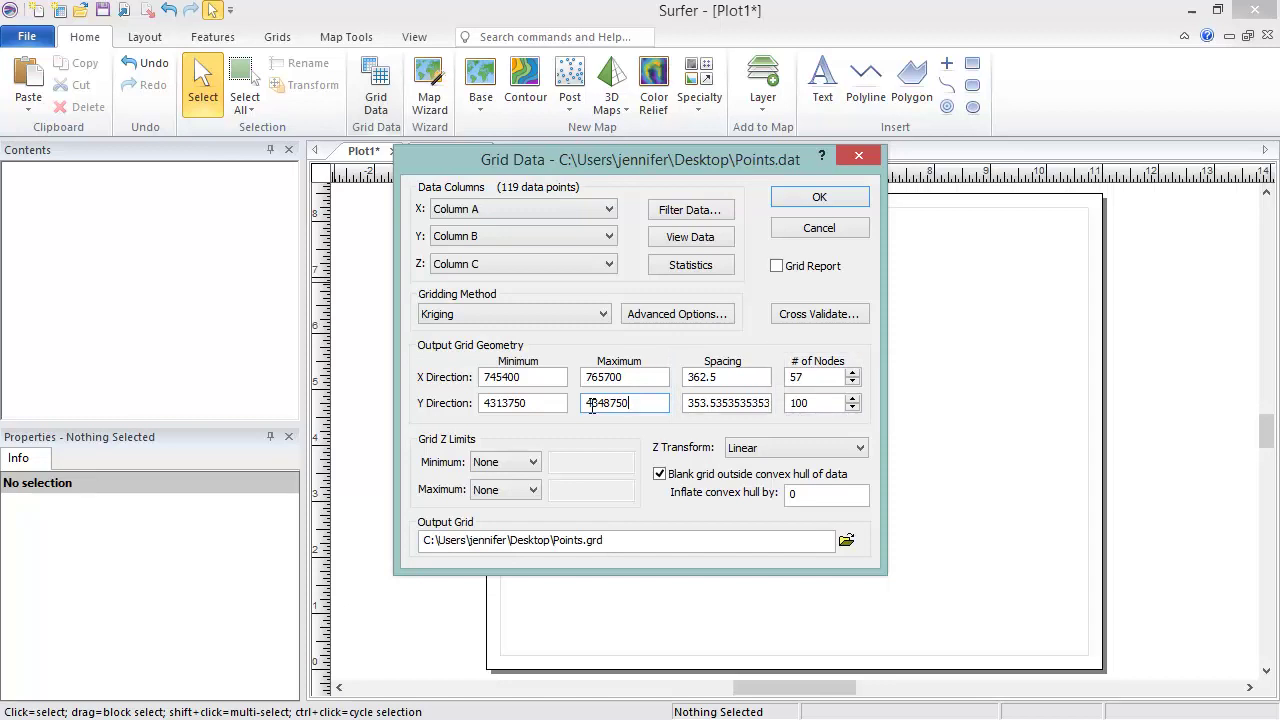
# Step: Adjust the X node count spinner, leaving the grid at 57 by 100 nodes
pyautogui.click(853, 383)
pyautogui.click(853, 383)
pyautogui.click(853, 383)
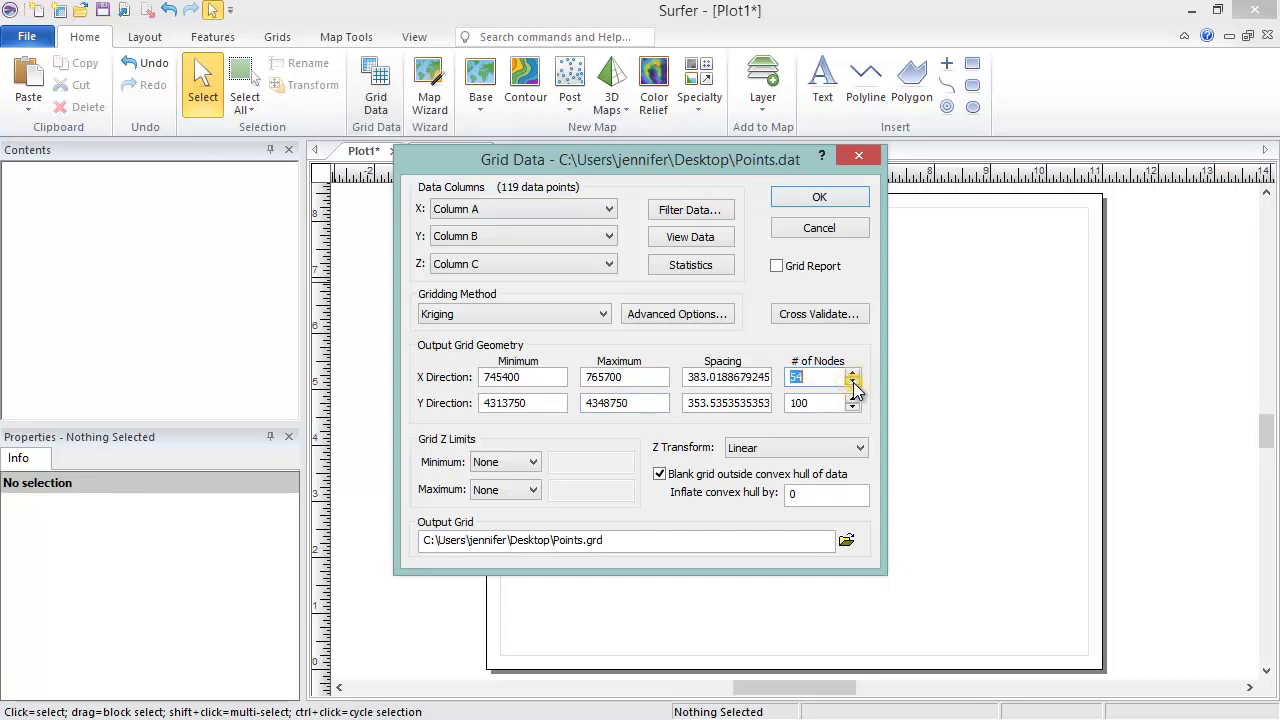
pyautogui.click(853, 374)
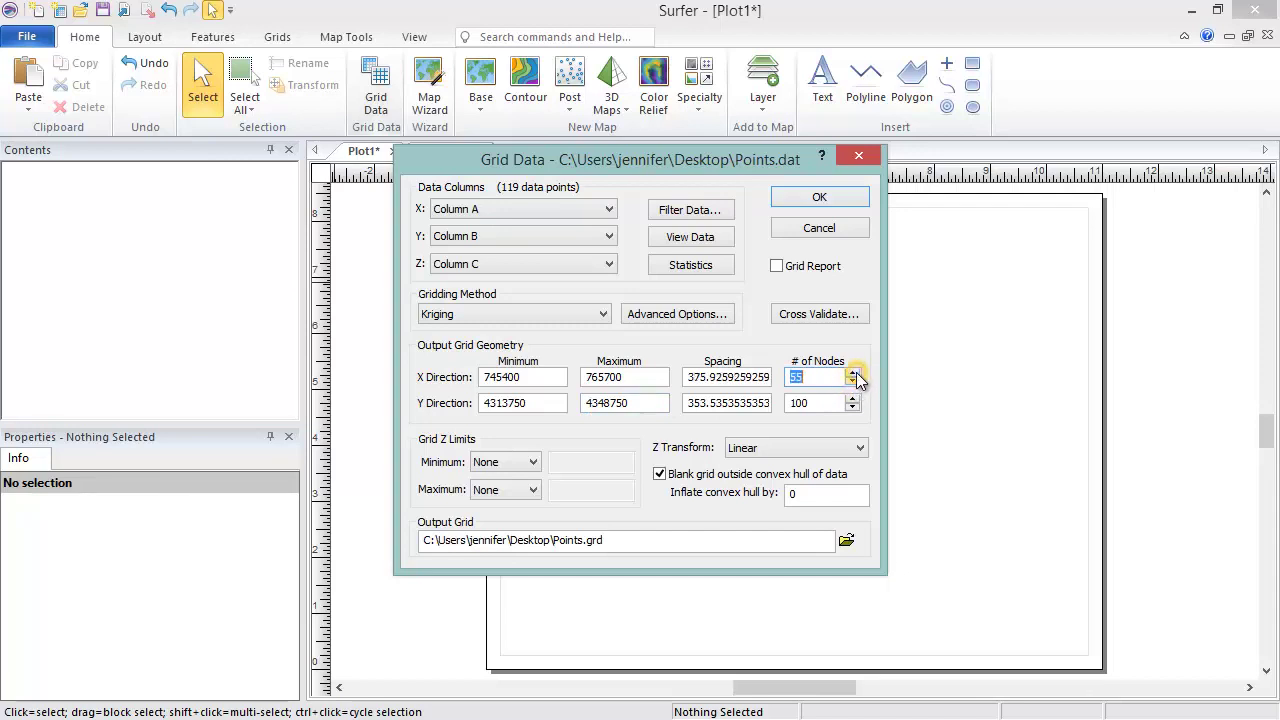
pyautogui.click(853, 374)
pyautogui.click(853, 374)
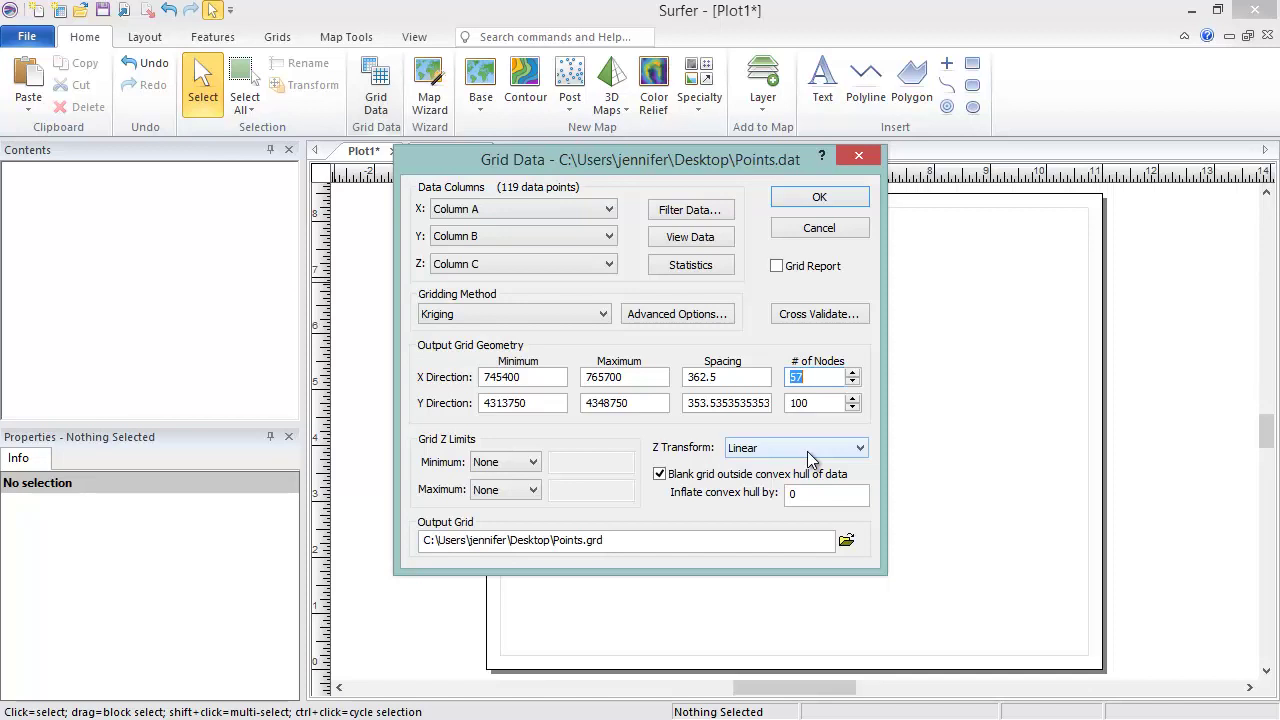
# Step: Keep blanking outside the convex hull, edit hull inflation, and choose the Points.grd save location
pyautogui.click(660, 476)
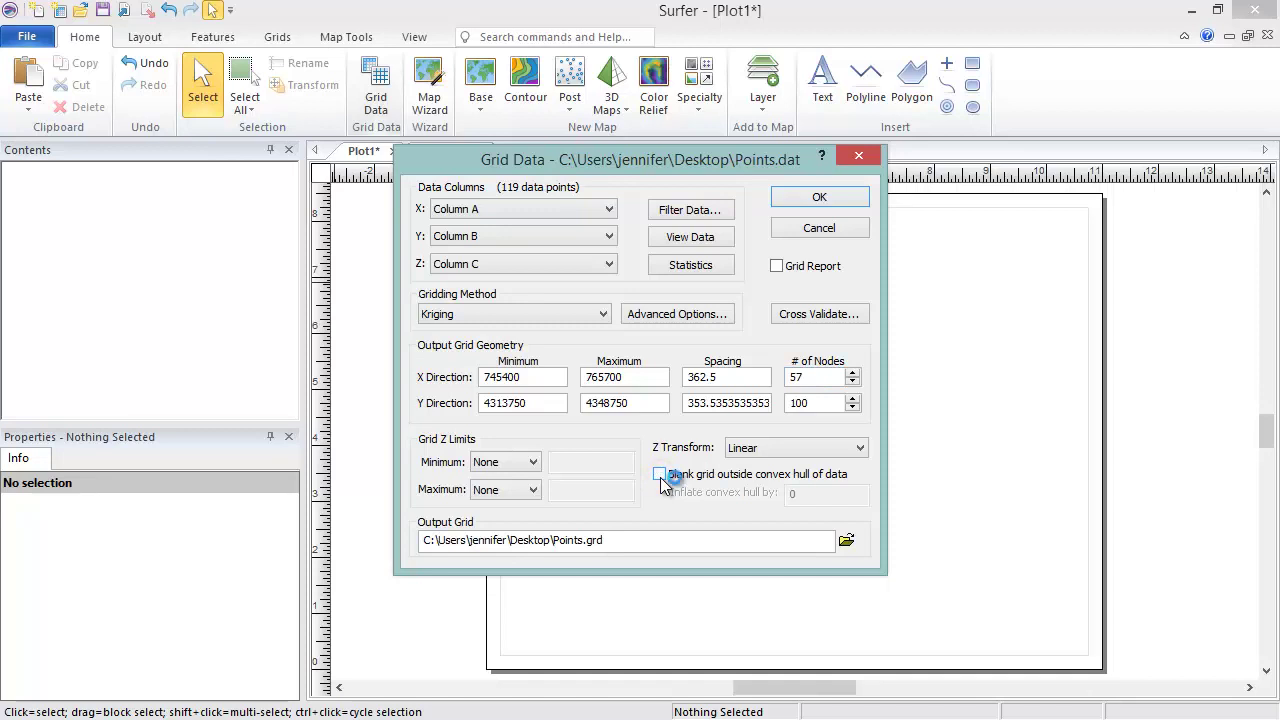
pyautogui.click(660, 476)
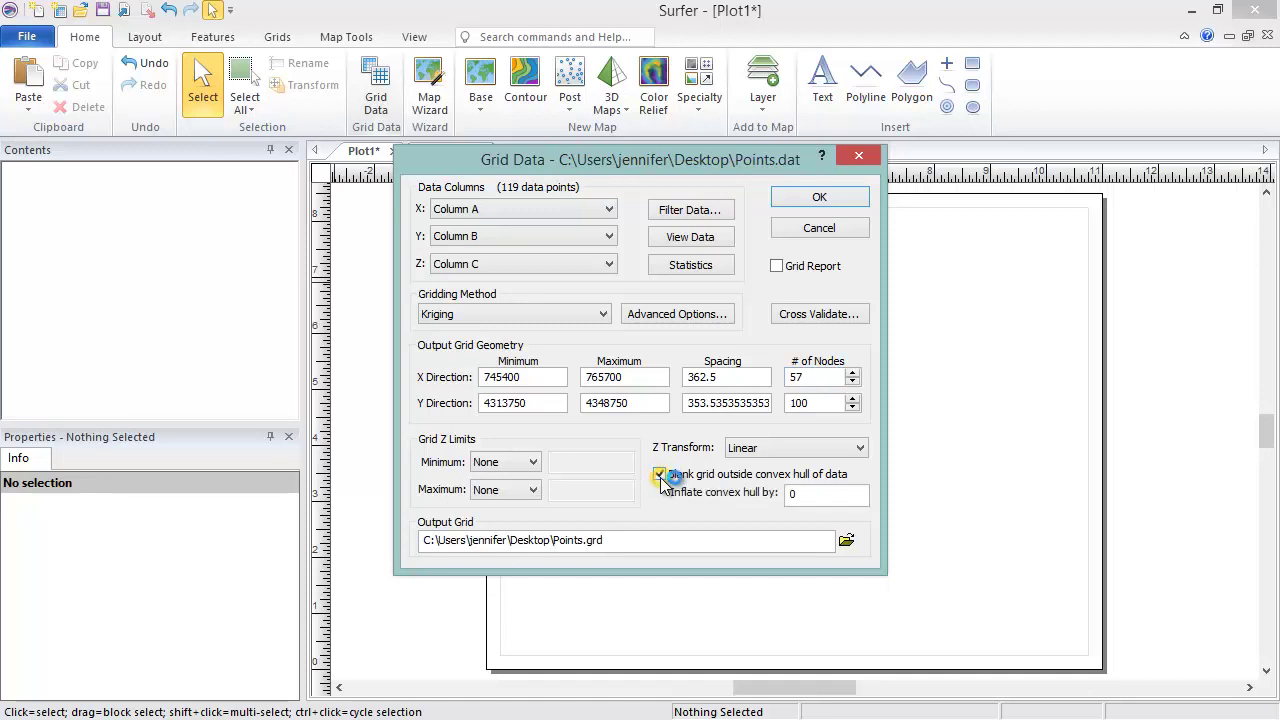
pyautogui.click(805, 496)
pyautogui.click(846, 542)
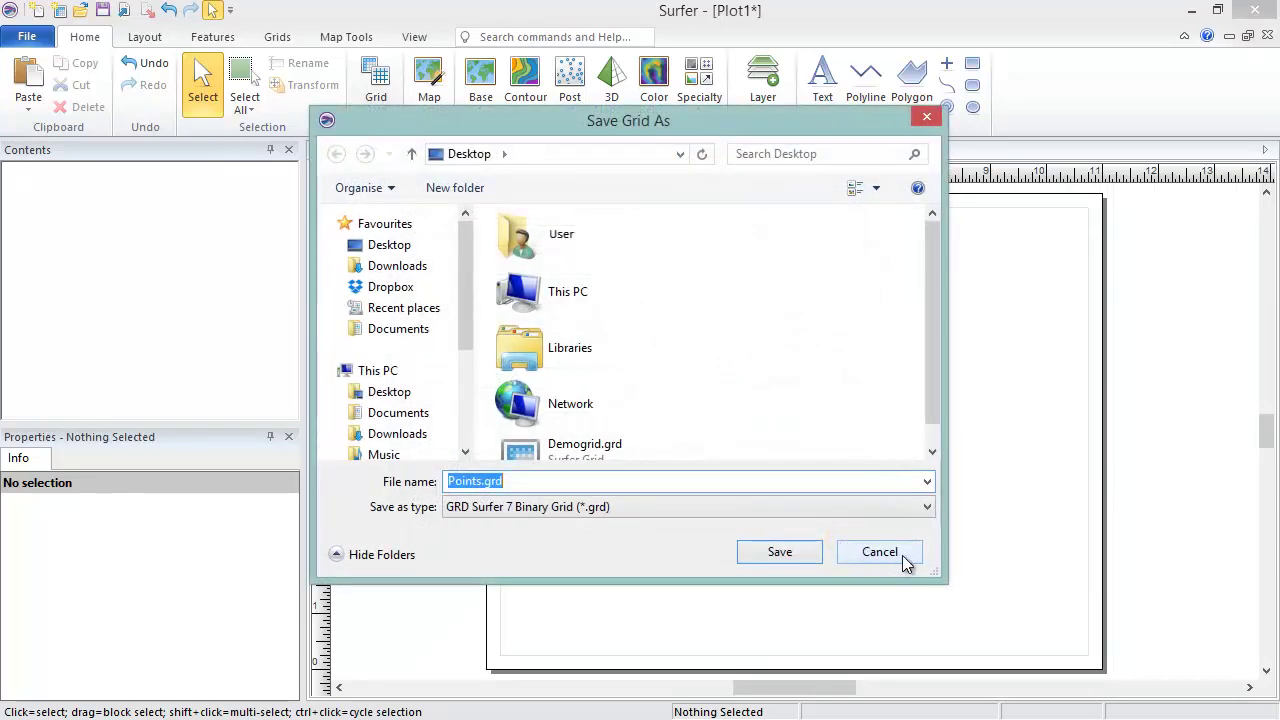
# Step: Keep the Desktop save location and run Kriging to create Points.grd
pyautogui.click(880, 552)
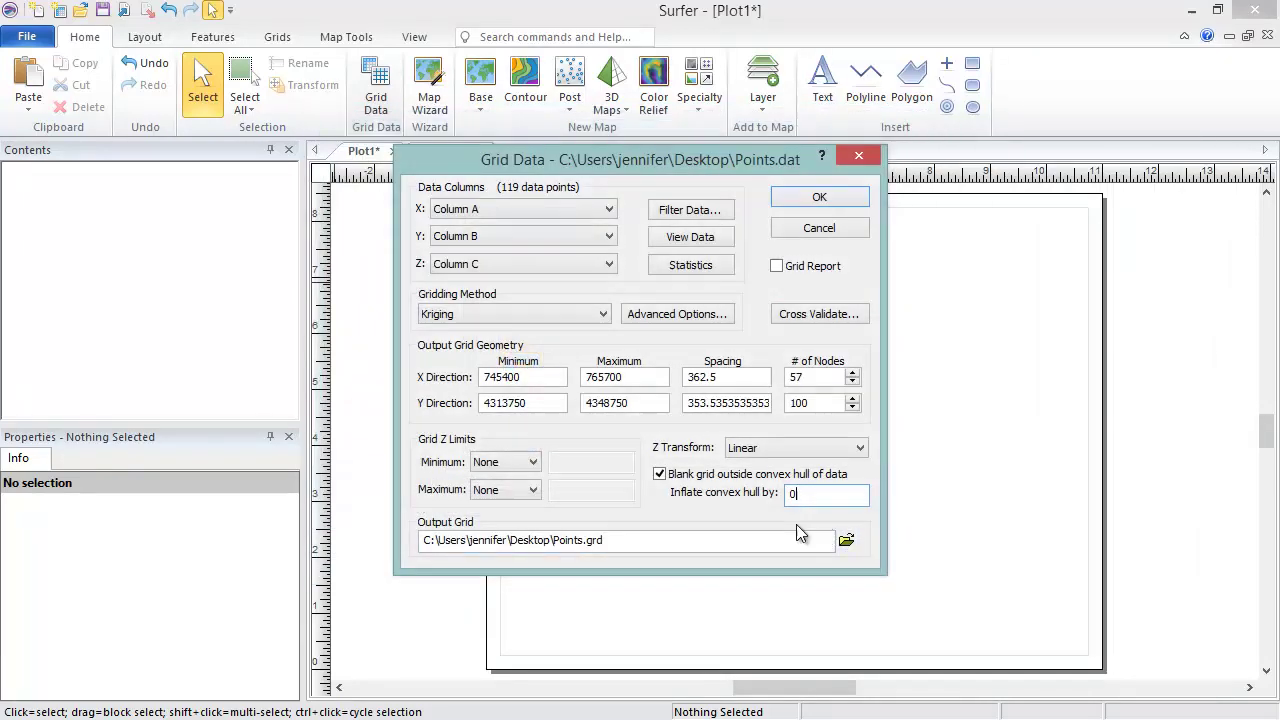
pyautogui.click(840, 203)
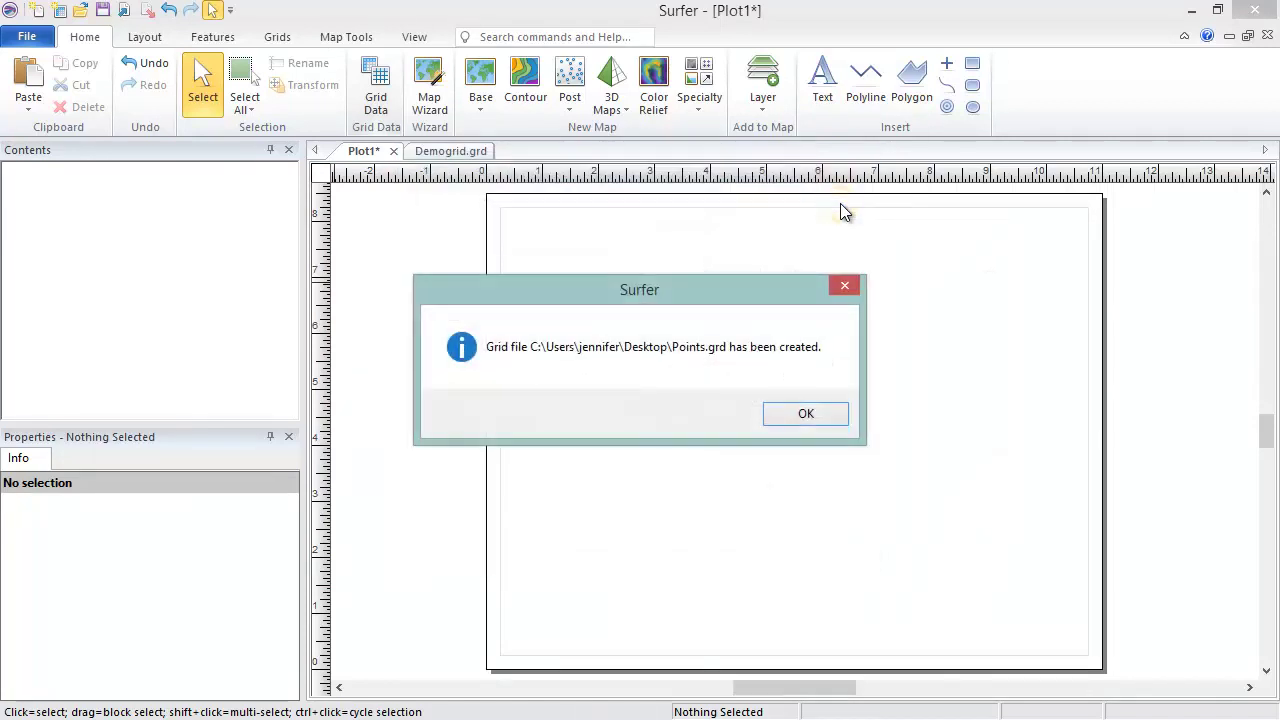
pyautogui.click(831, 414)
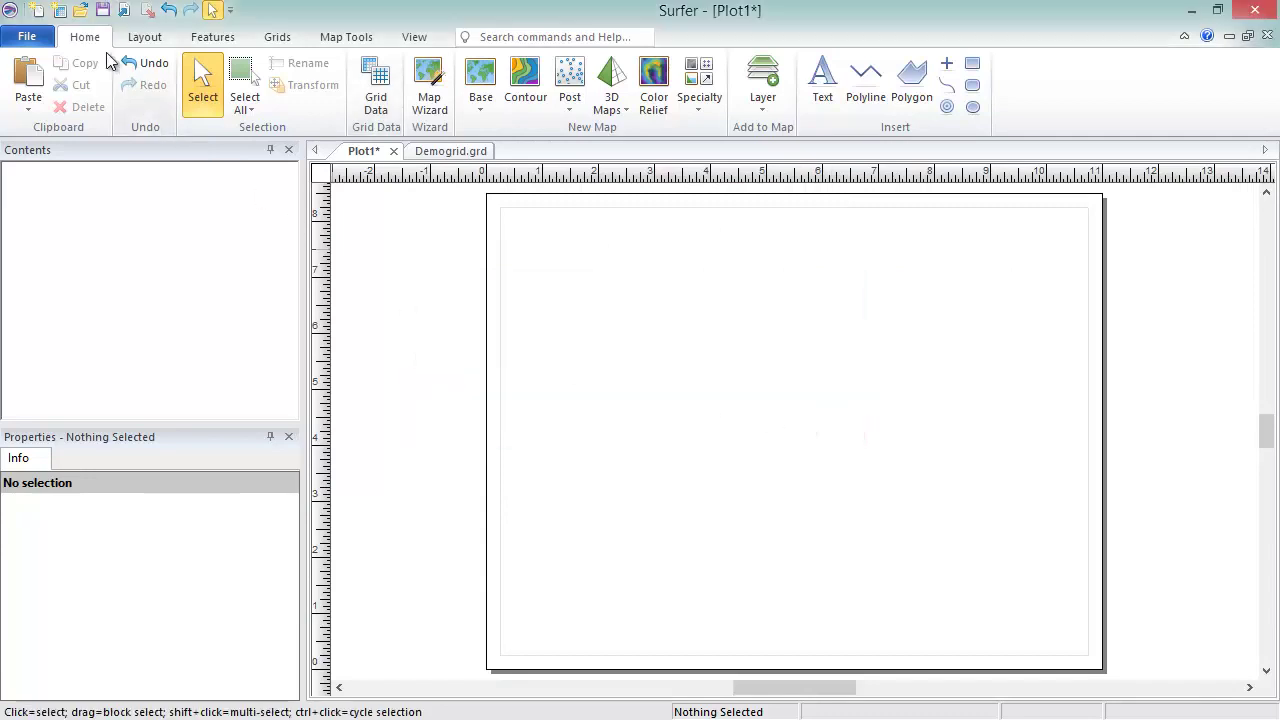
# Step: Add a contour map of Points.grd, with colour fill, colour scale and axes, to Plot1
pyautogui.click(520, 102)
pyautogui.click(726, 305)
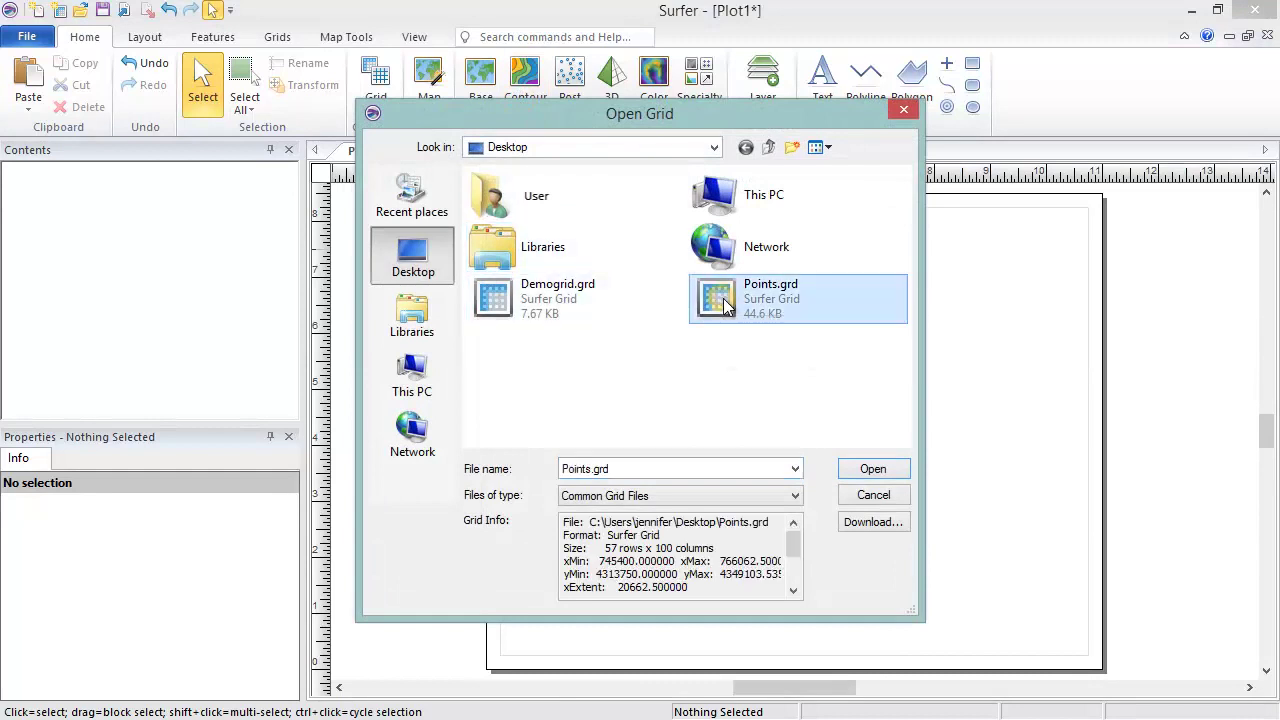
pyautogui.click(892, 470)
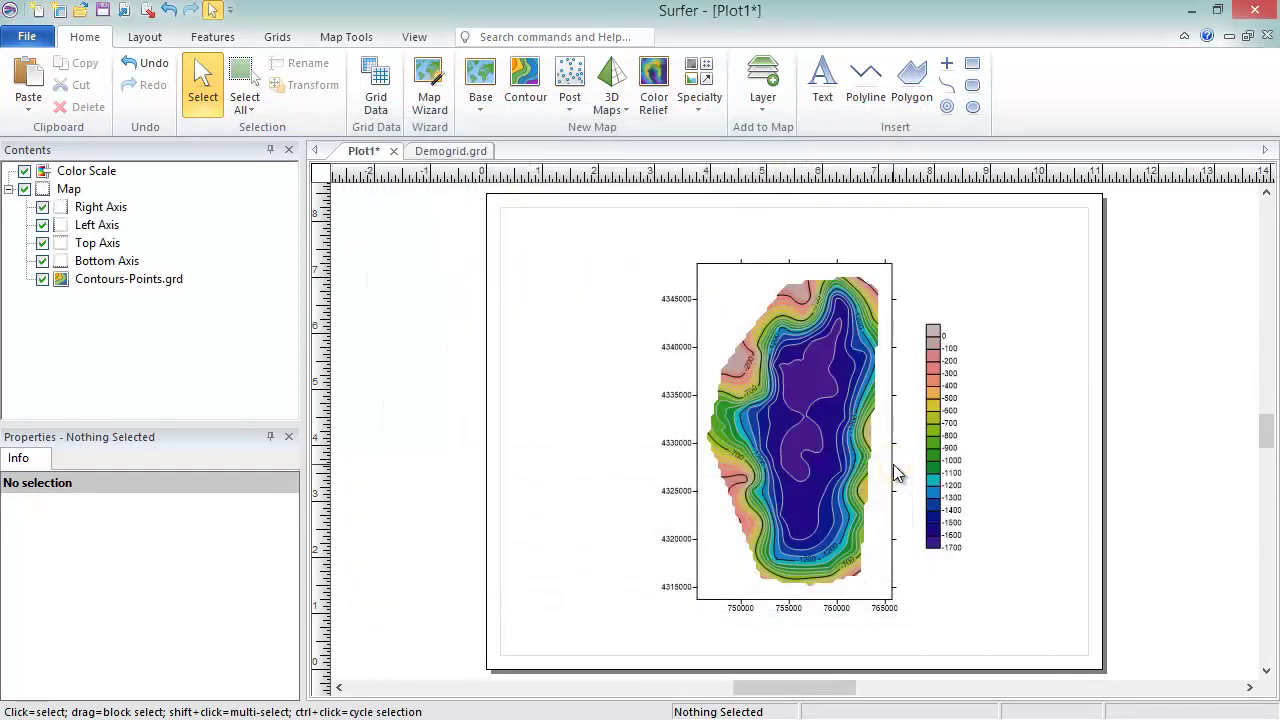